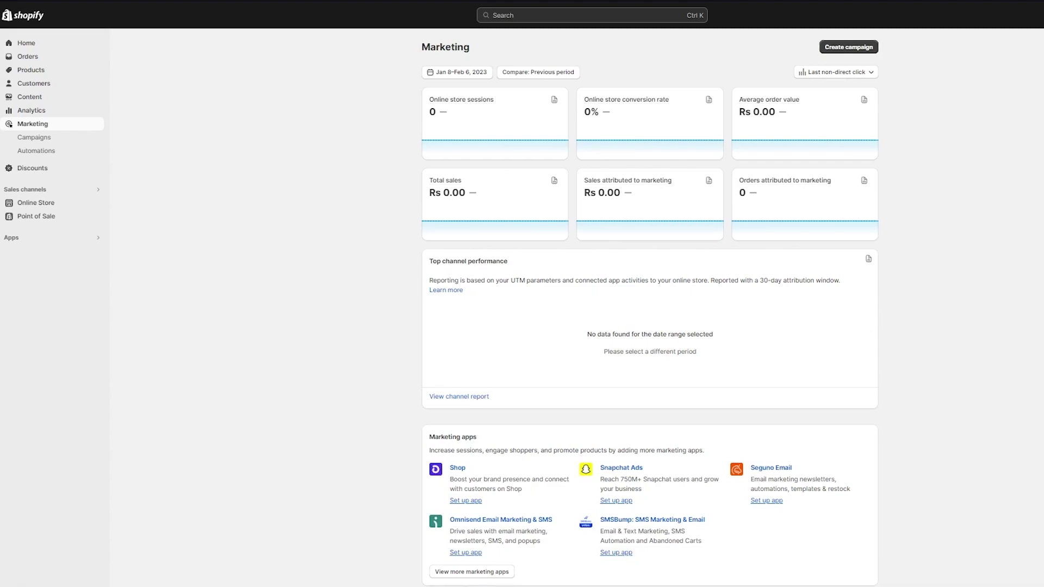
Go back to the store Home page and show the store's seven installed apps.
click(26, 43)
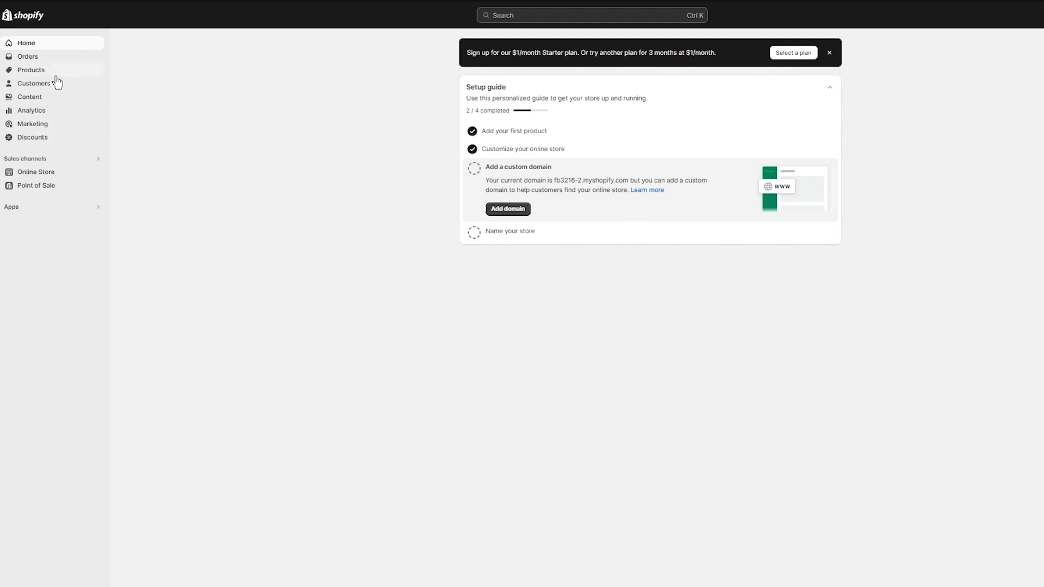
click(22, 206)
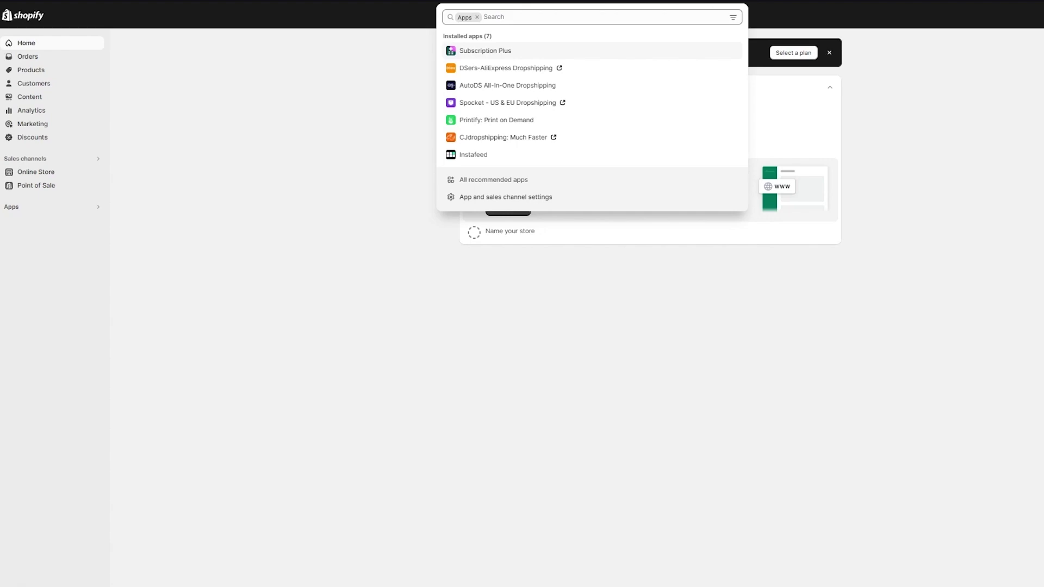
Start a new product from the product list and title it 'Digital Planner'.
click(33, 71)
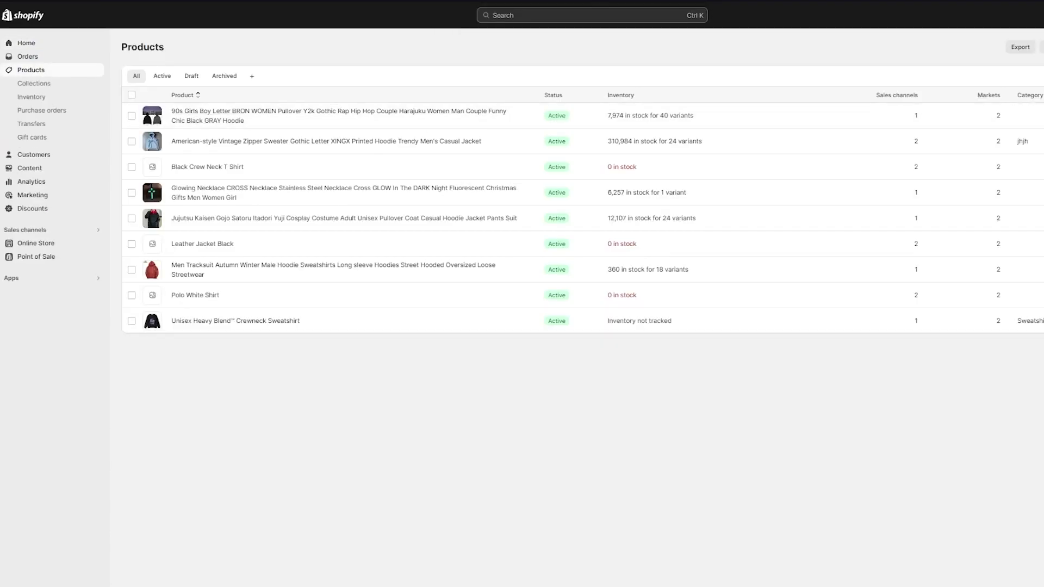
click(1041, 46)
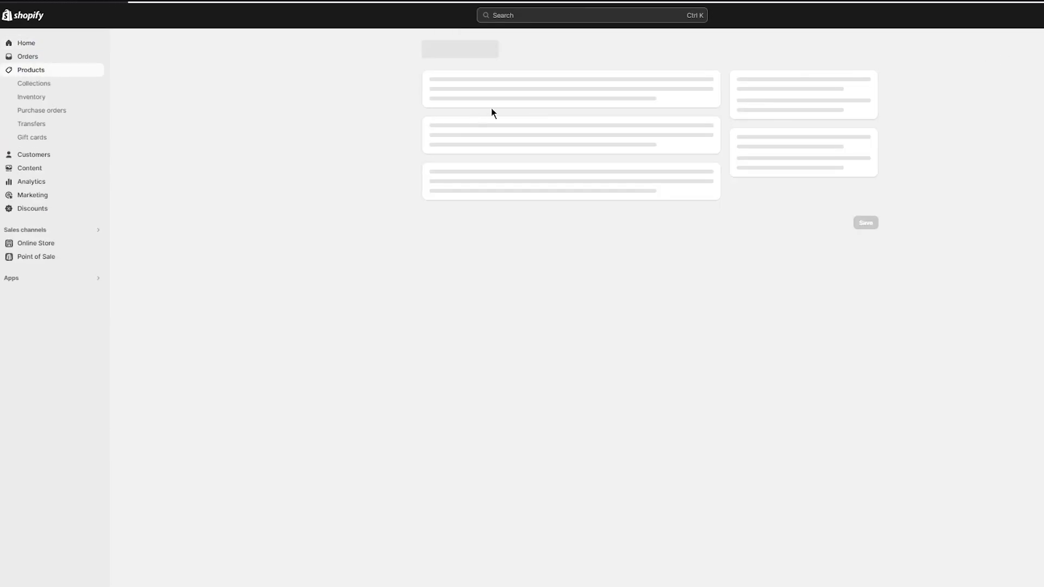
click(504, 92)
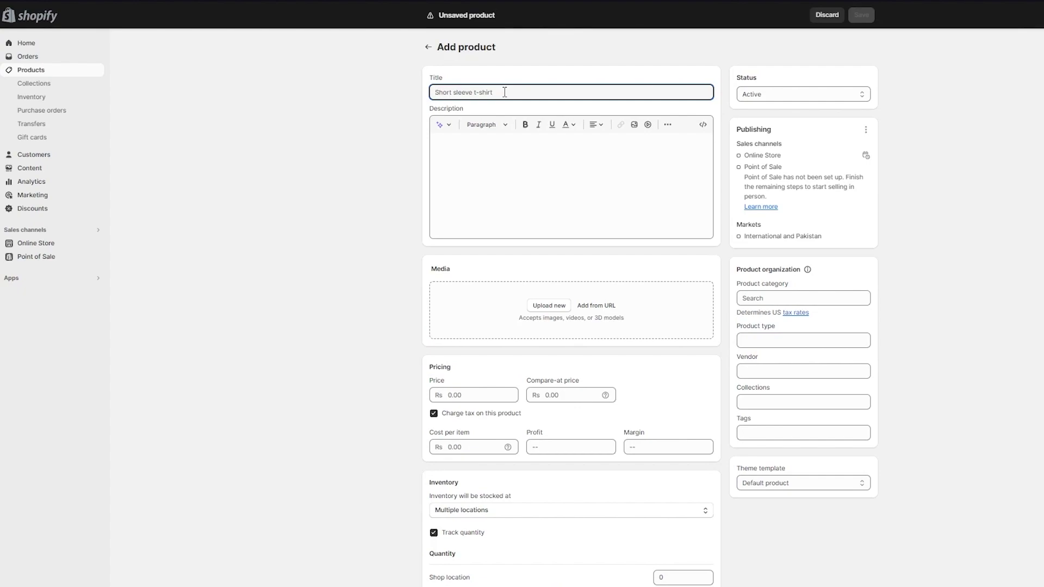
text(Digital Planner)
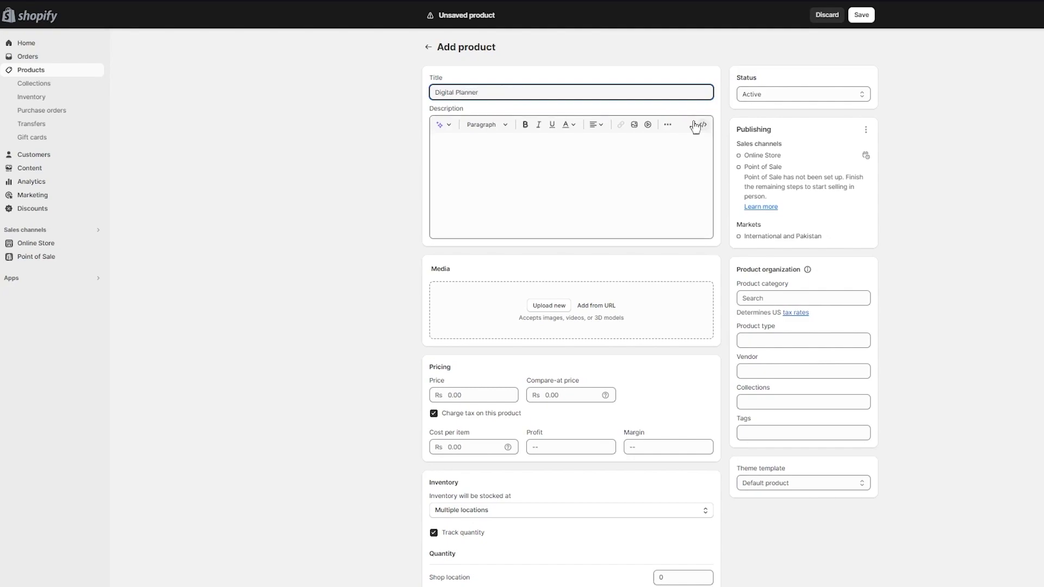
Look through the product category choices without picking one, then begin editing the description.
click(539, 154)
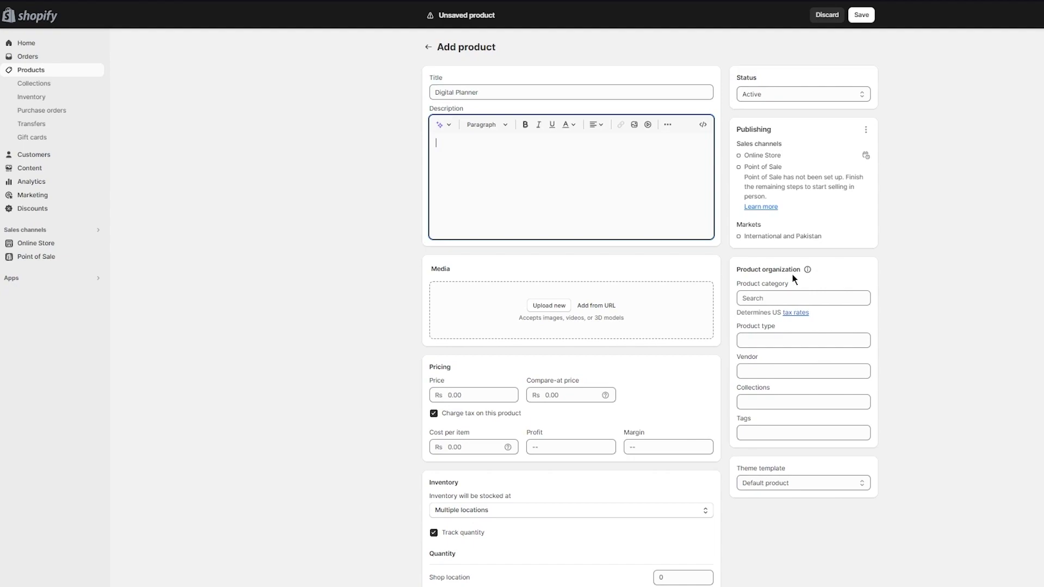
click(763, 301)
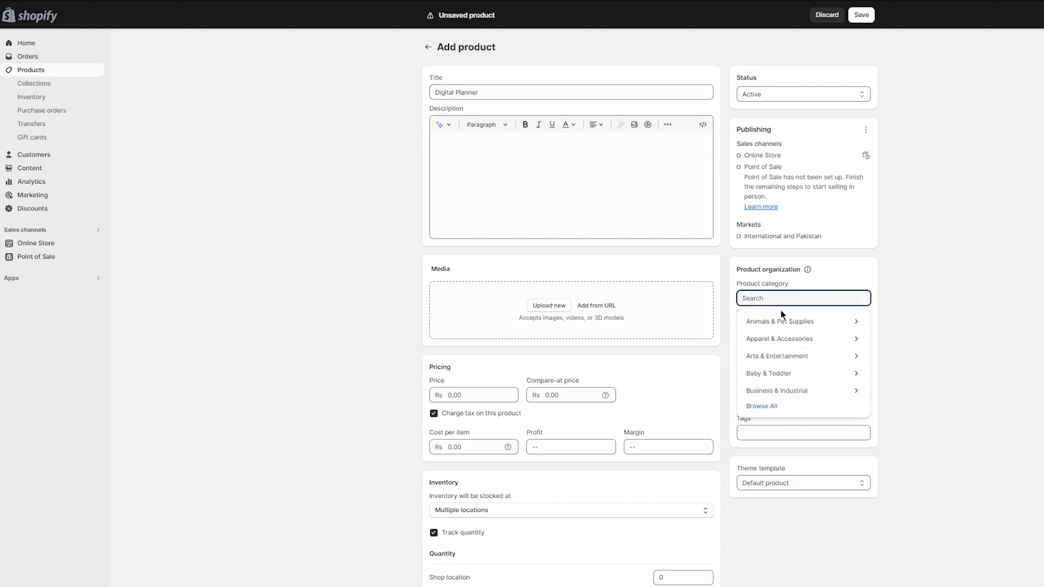
click(938, 336)
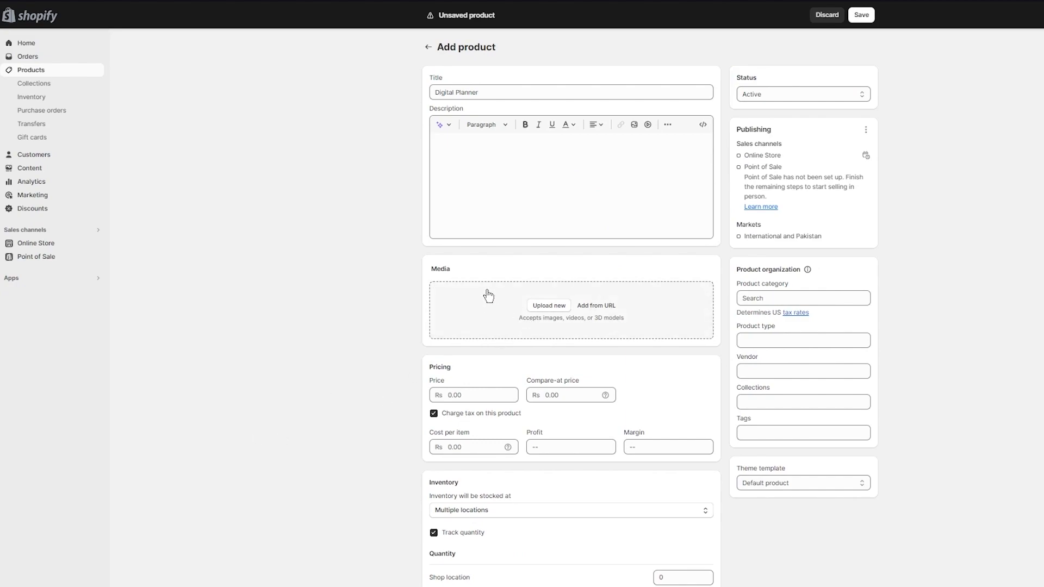
scroll(341, 304, down, 5)
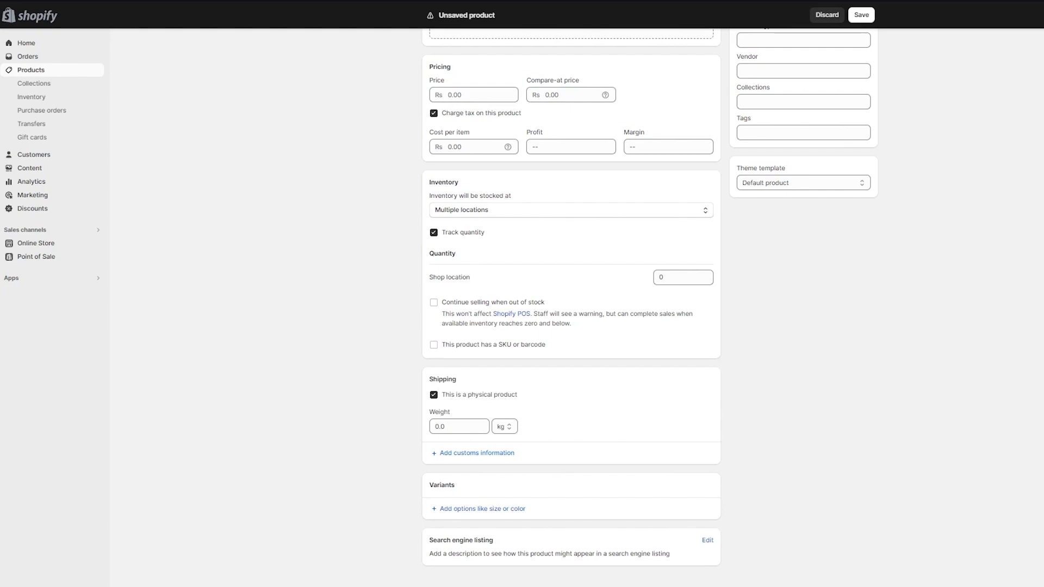
scroll(715, 292, up, 5)
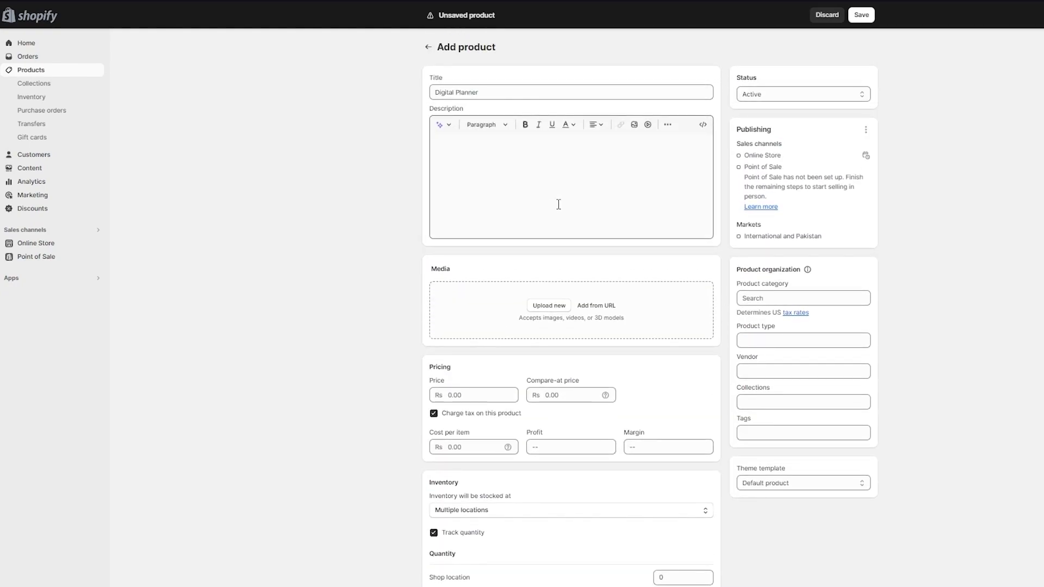
click(558, 204)
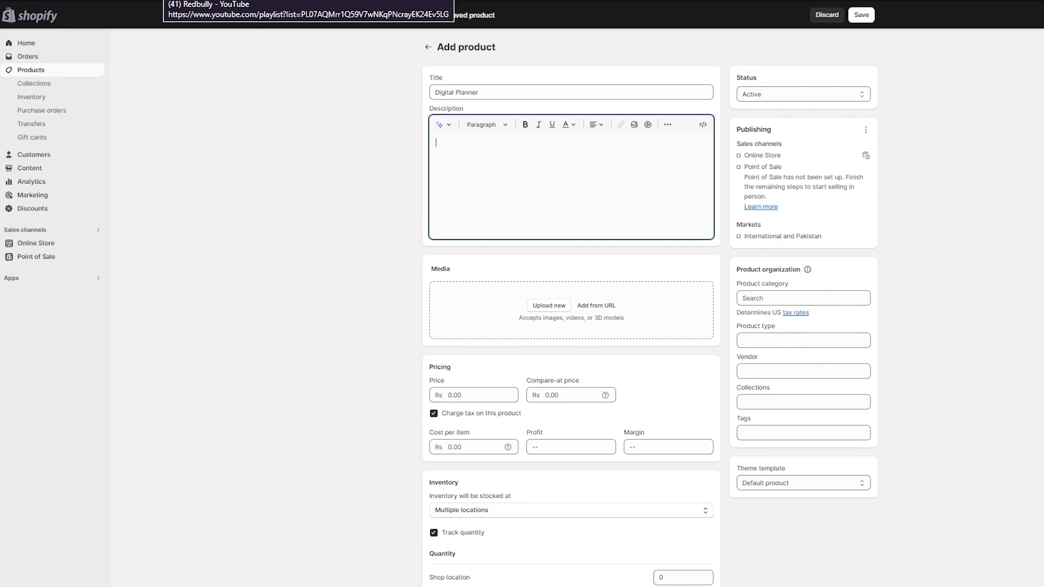
click(550, 304)
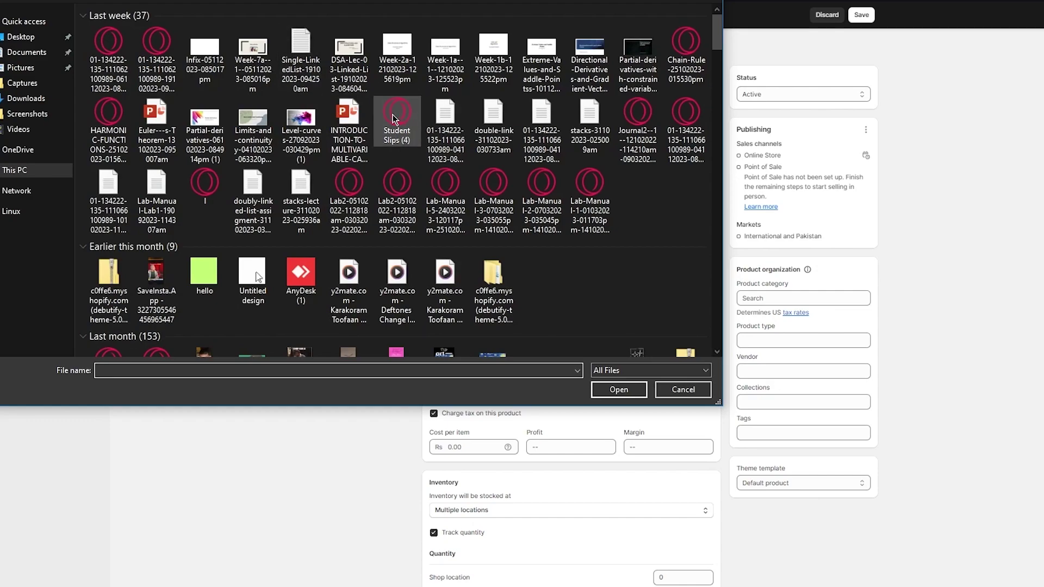
double_click(675, 47)
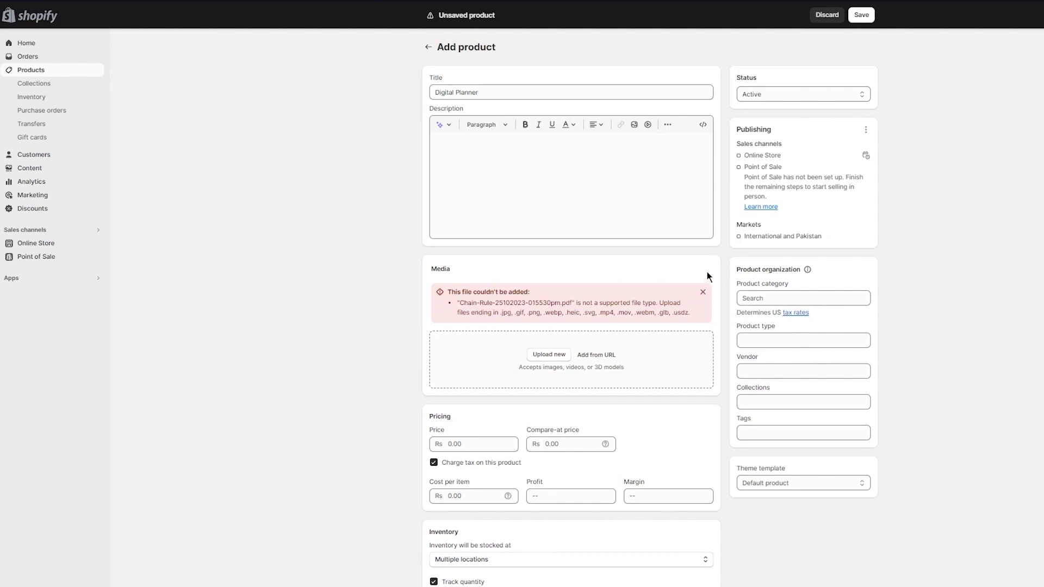
click(703, 292)
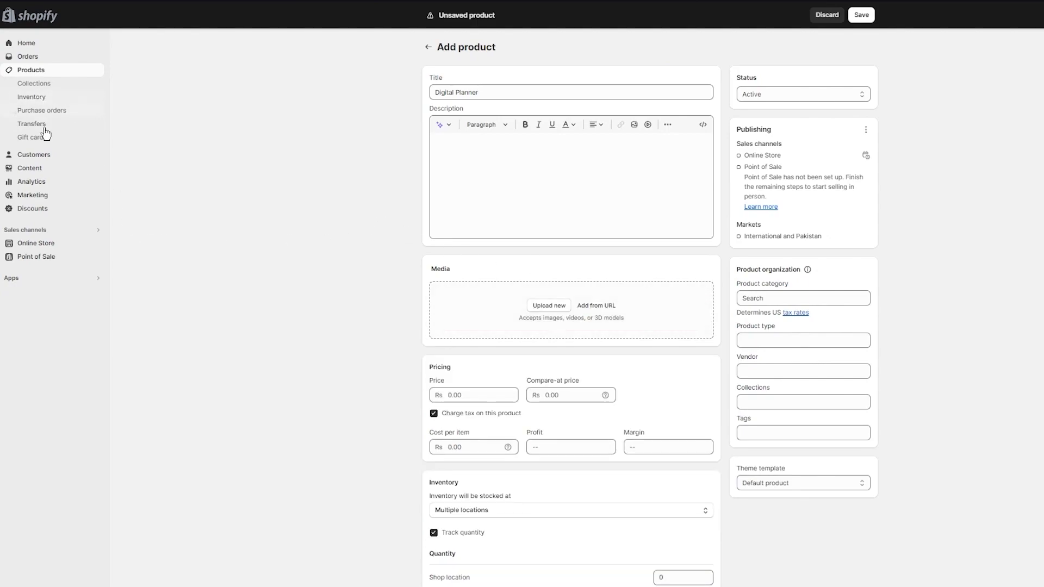
Stay on the unsaved page, save Digital Planner as Active, and view all recommended apps.
click(40, 169)
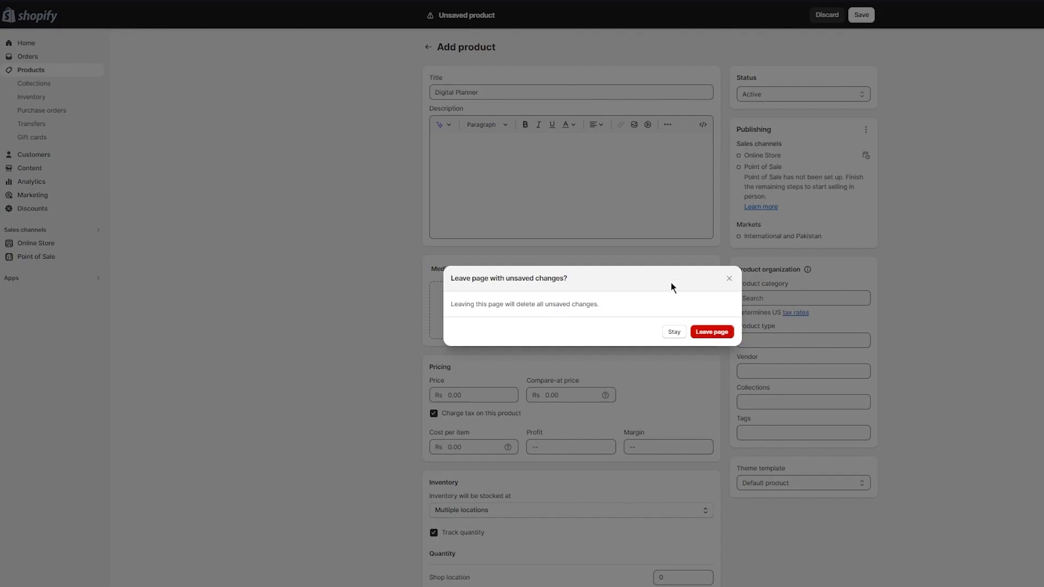
click(729, 278)
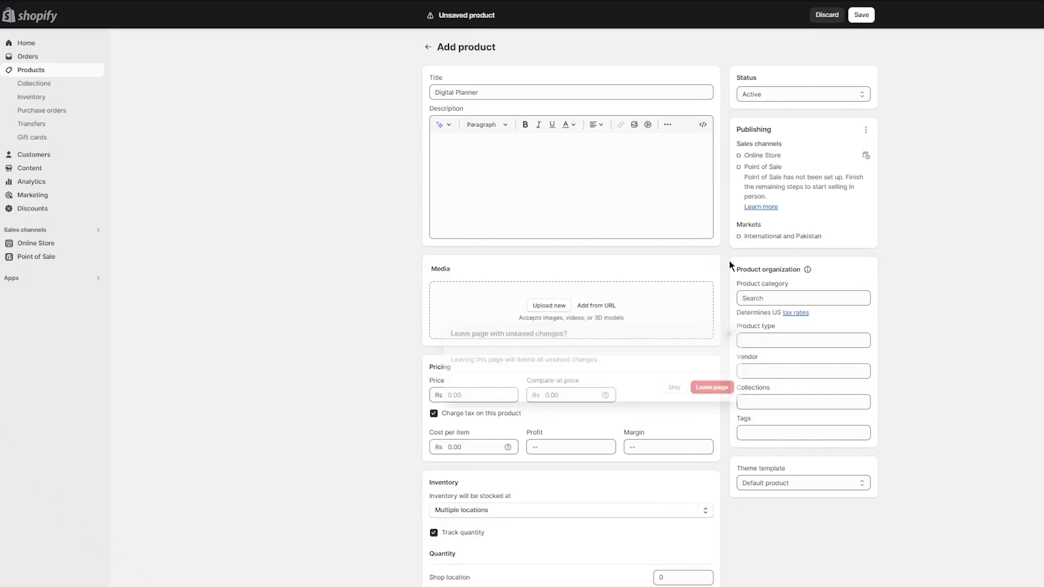
click(855, 16)
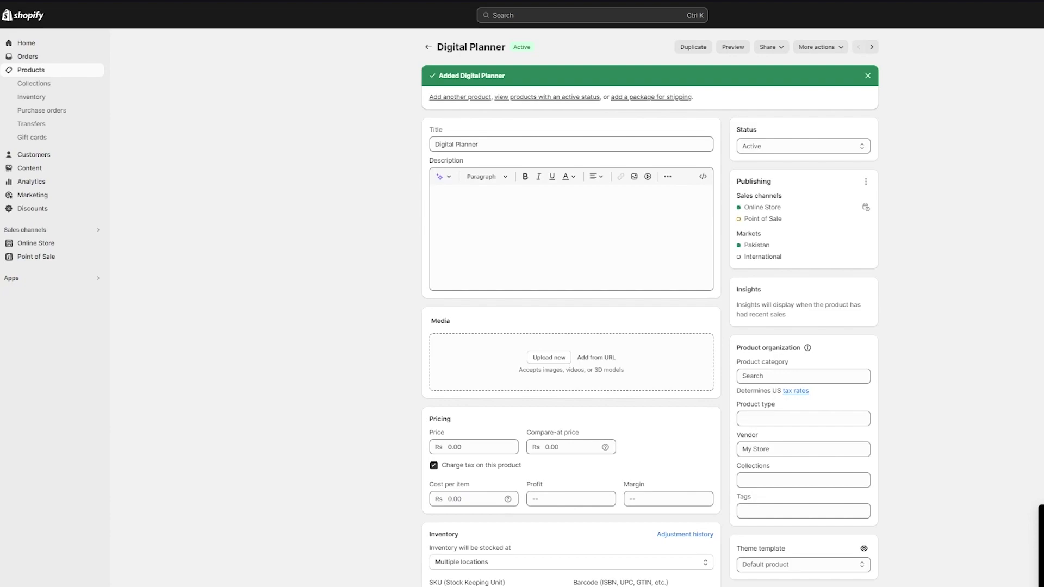
click(11, 277)
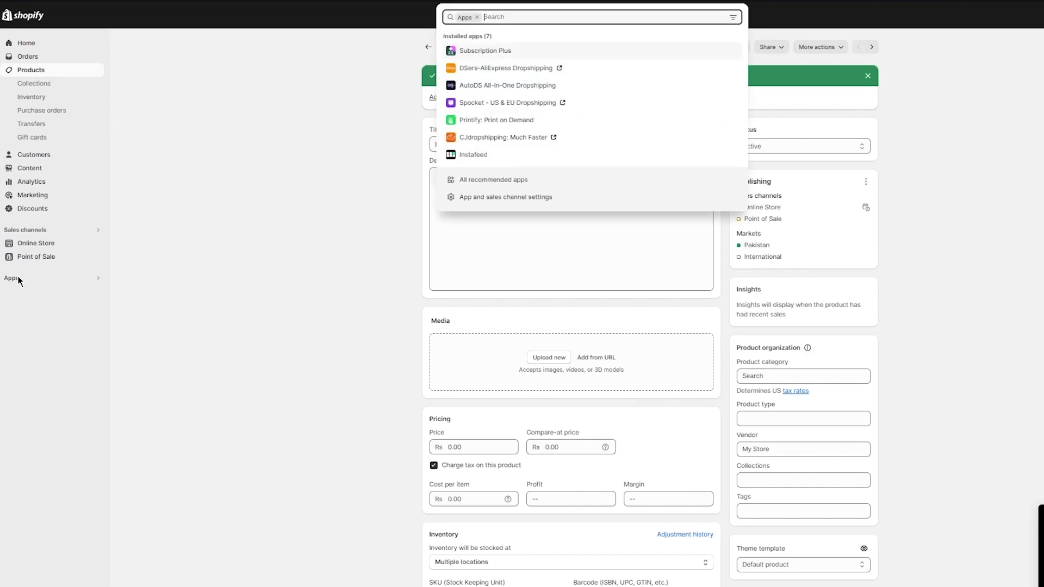
click(568, 187)
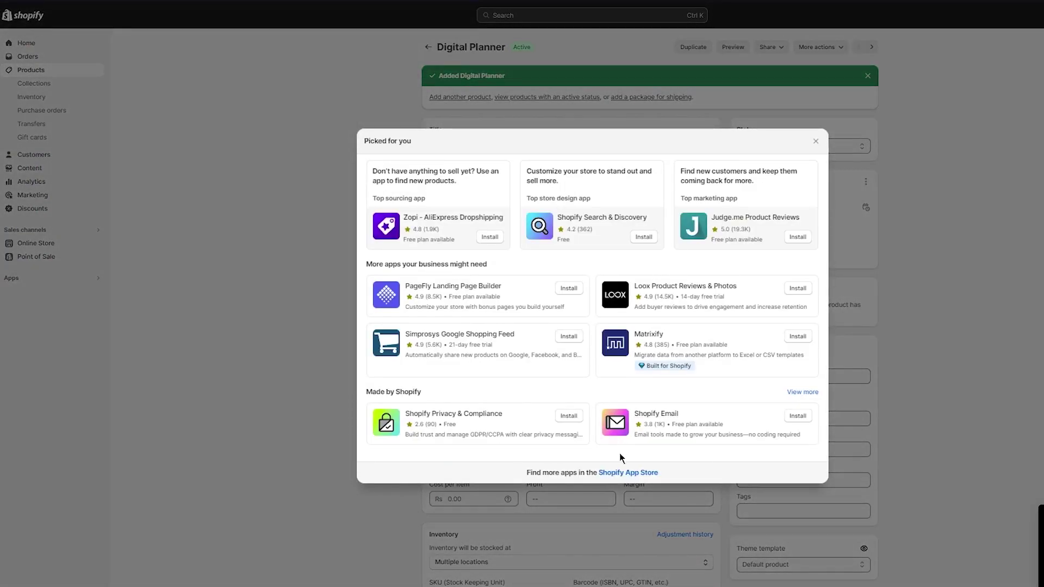
Search the Shopify App Store for 'digital' and begin installing the free Digital Downloads app.
click(623, 476)
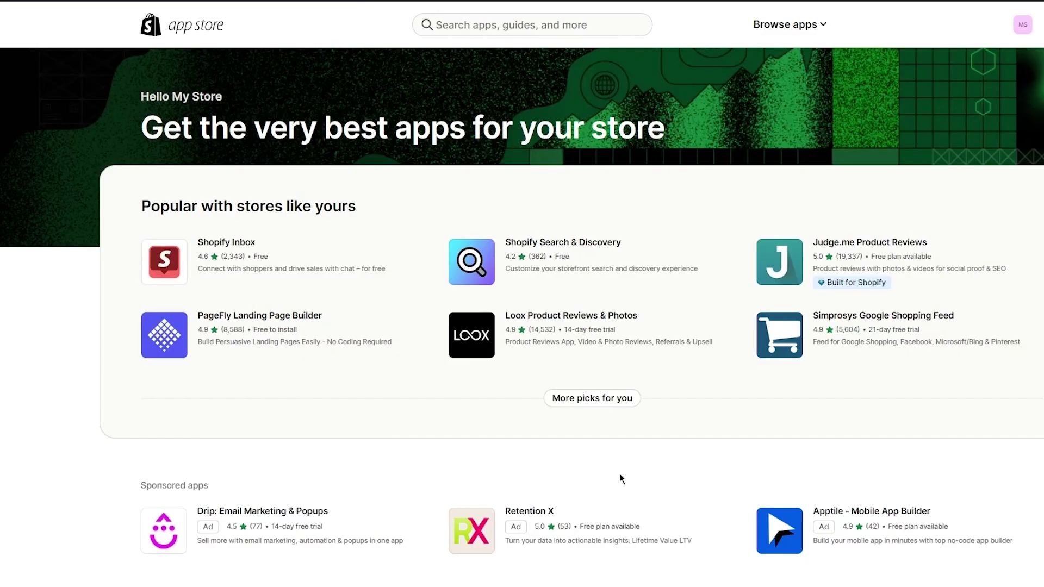
click(425, 19)
text(dig)
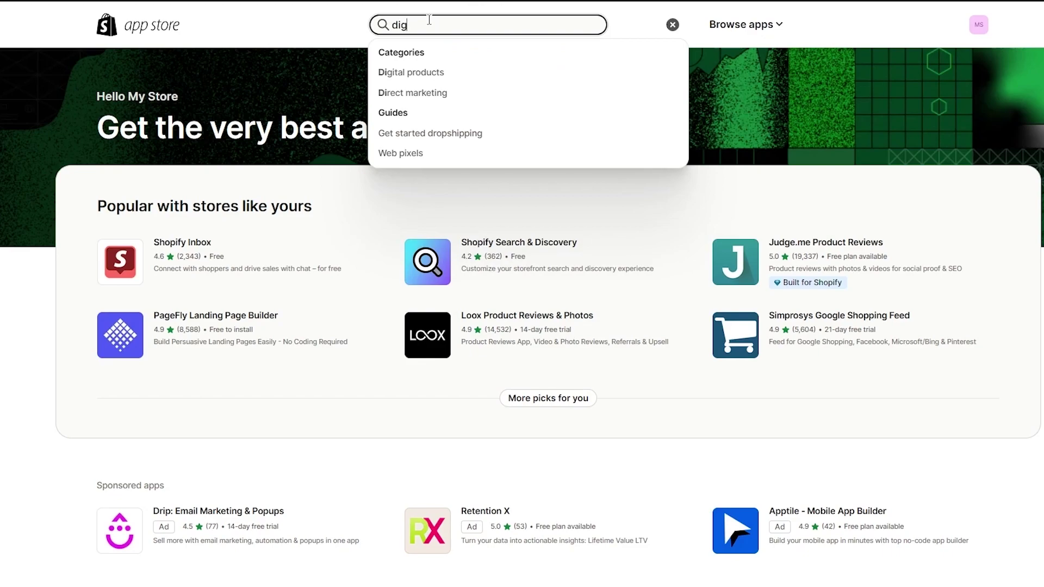
text(ital)
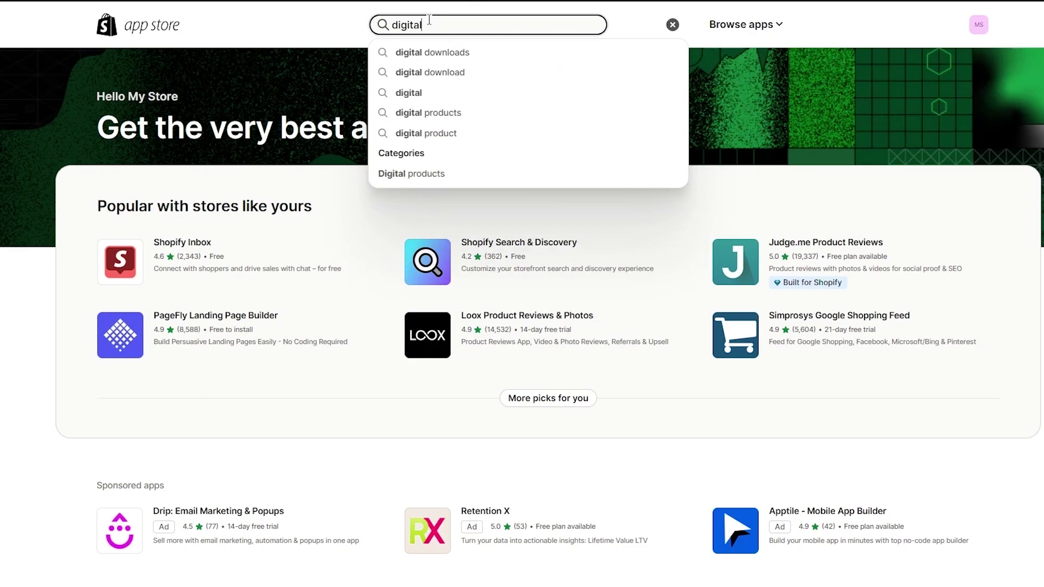
key(Return)
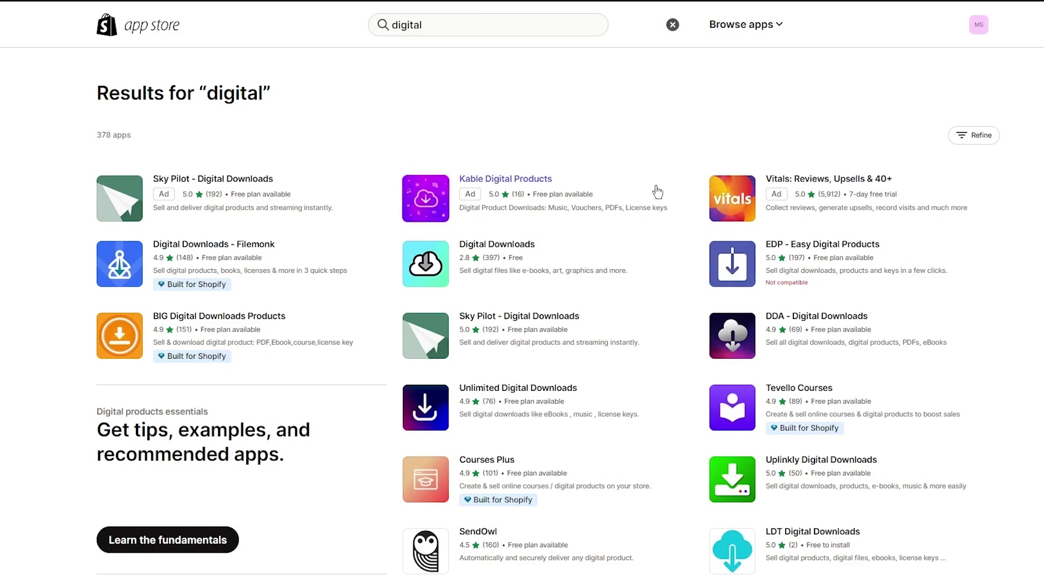
click(512, 254)
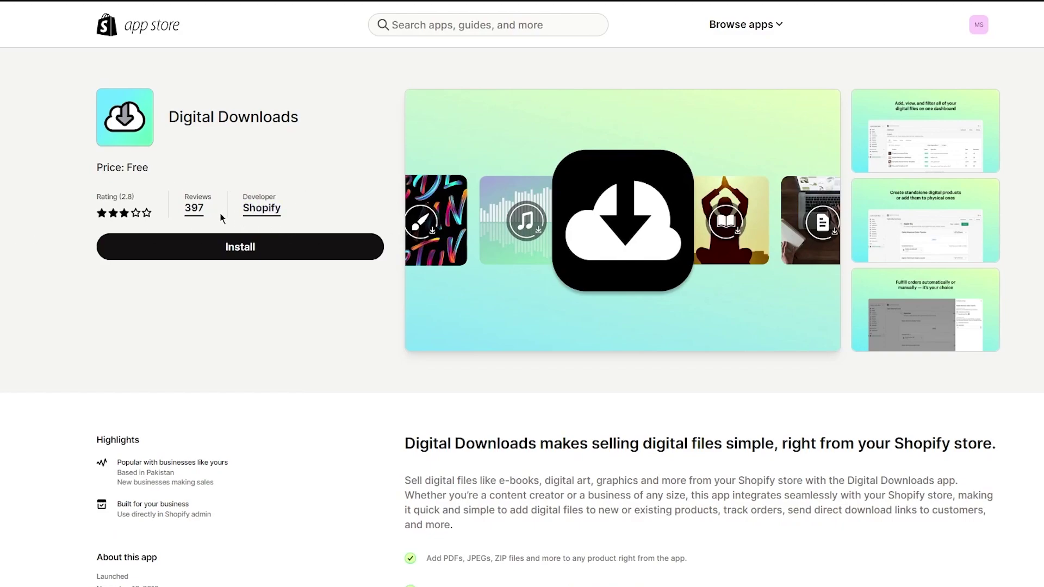
click(235, 242)
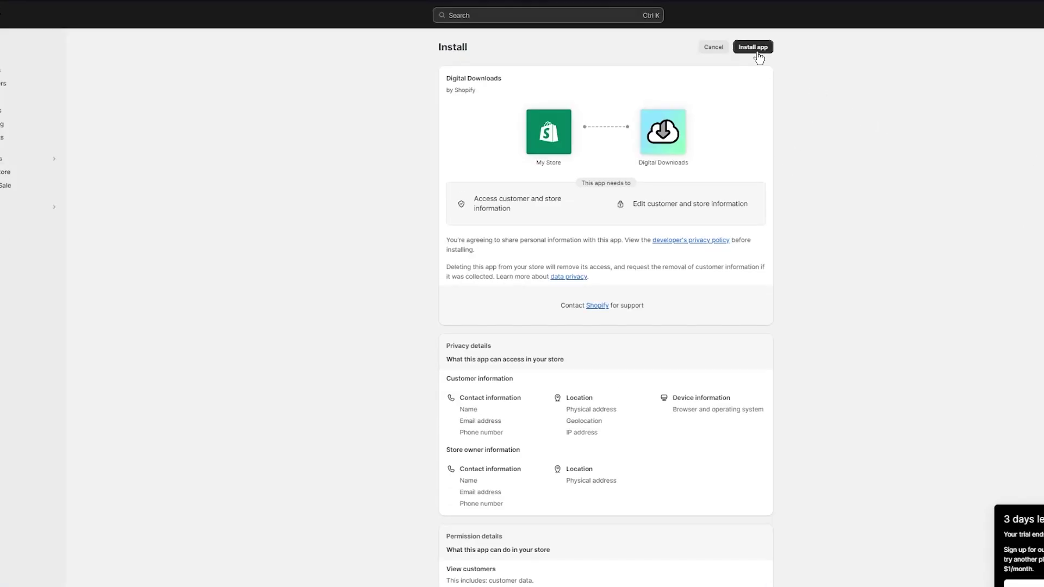
Approve adding Digital Downloads so its Products page lists Digital Planner and nine other products.
click(756, 53)
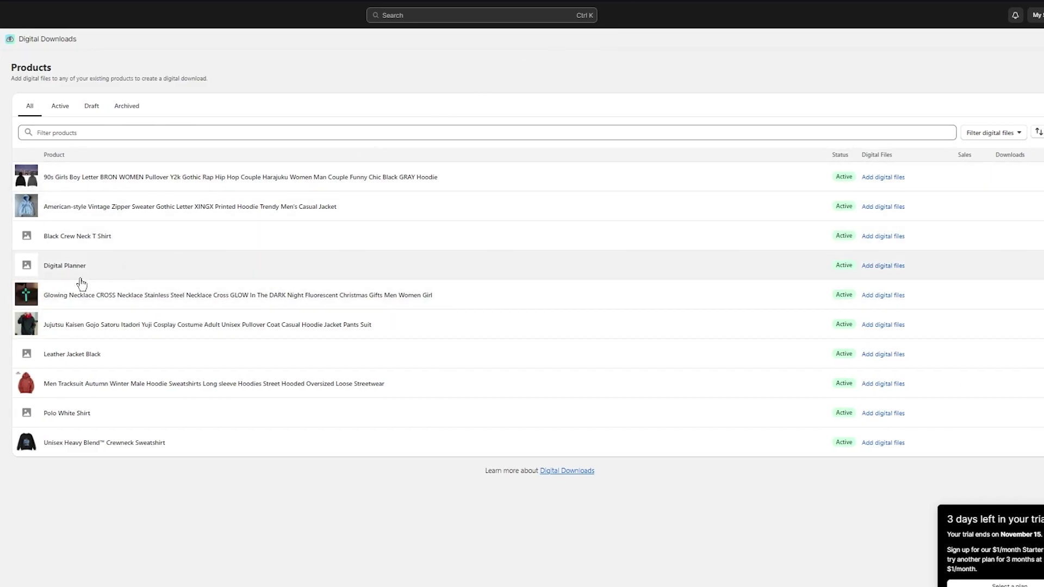
click(883, 266)
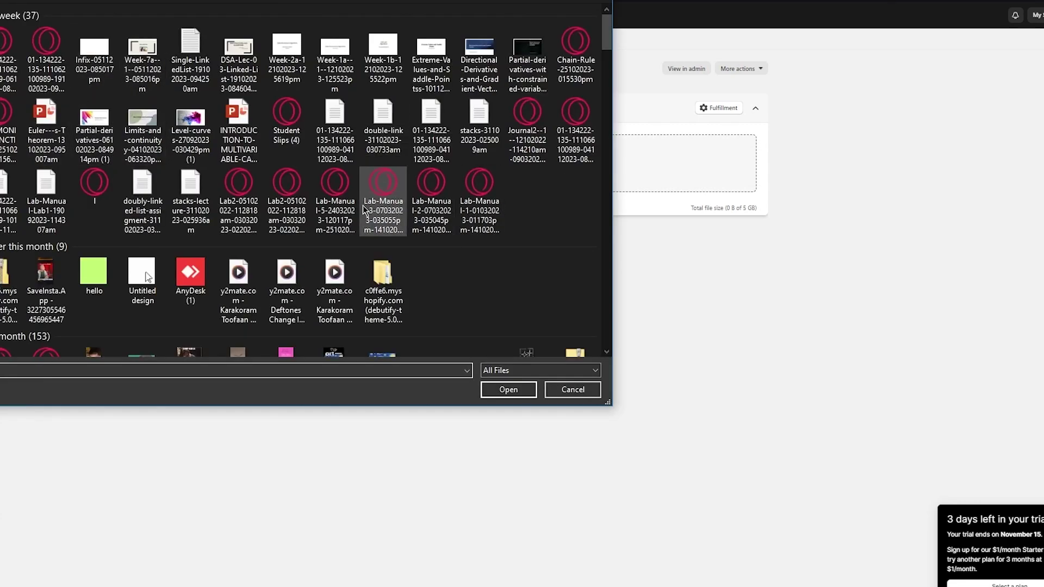
scroll(326, 210, down, 3)
scroll(324, 209, down, 3)
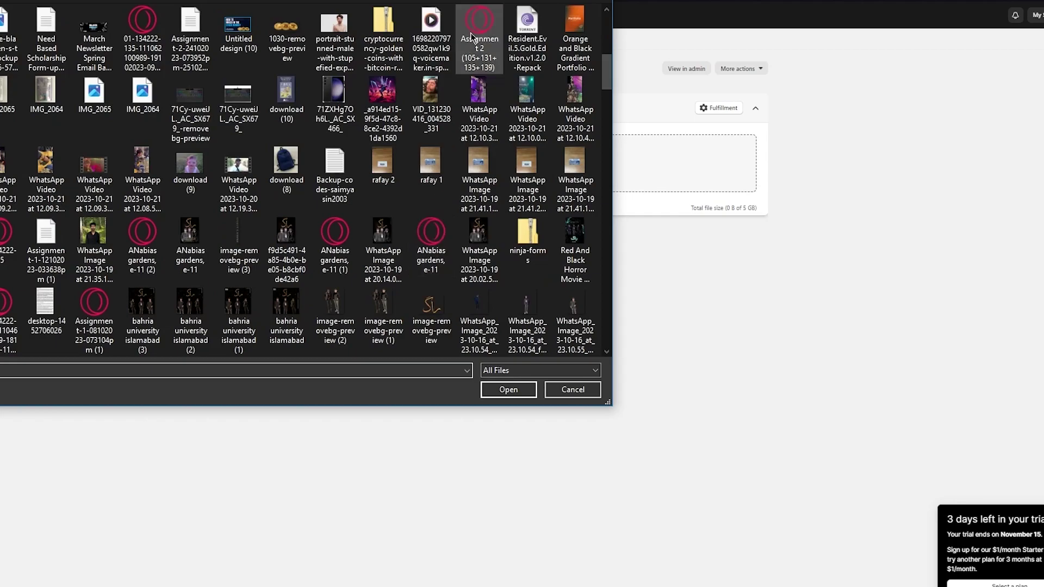
scroll(95, 185, up, 8)
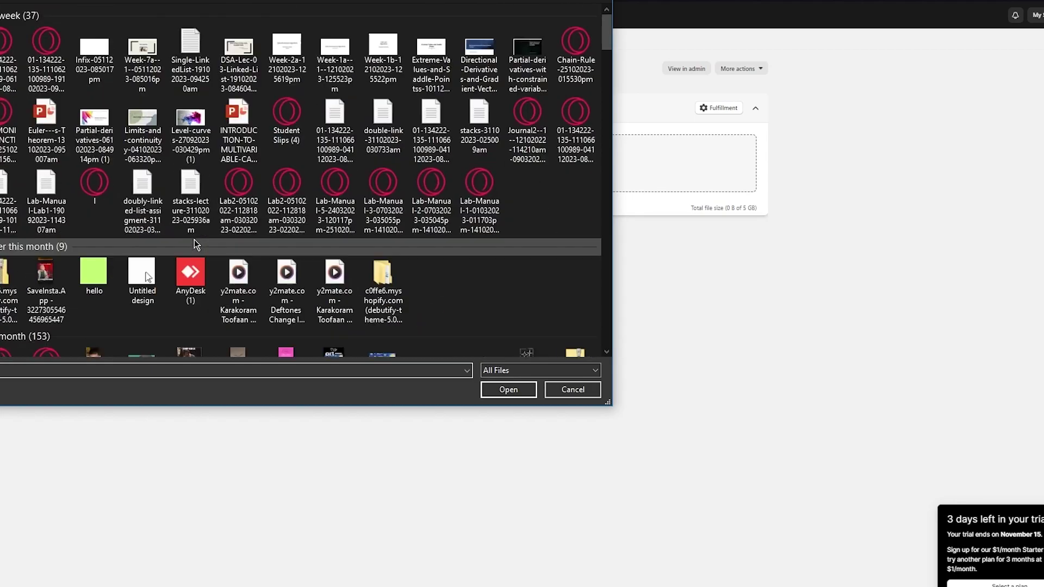
double_click(579, 70)
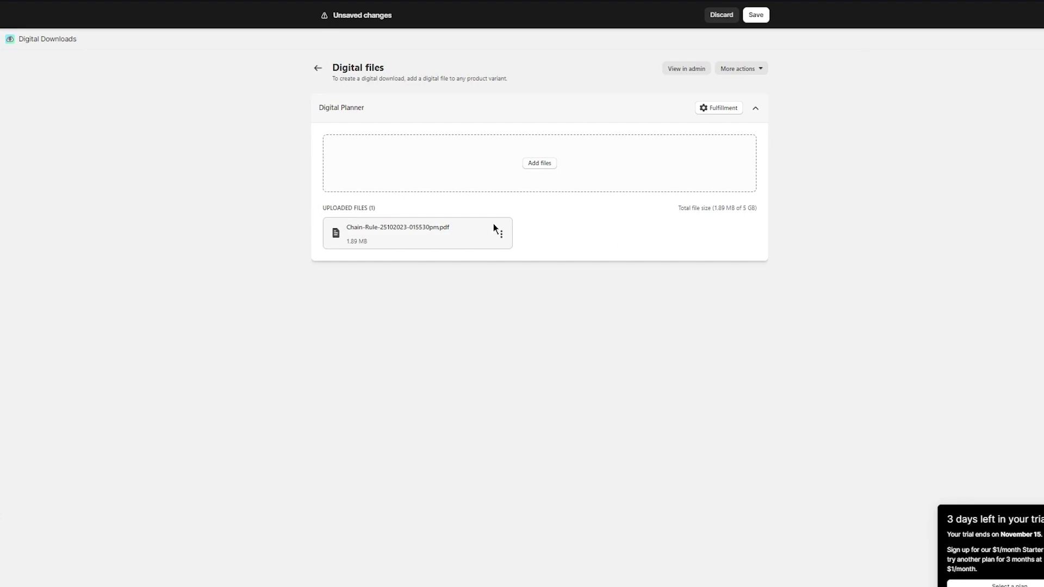
click(705, 107)
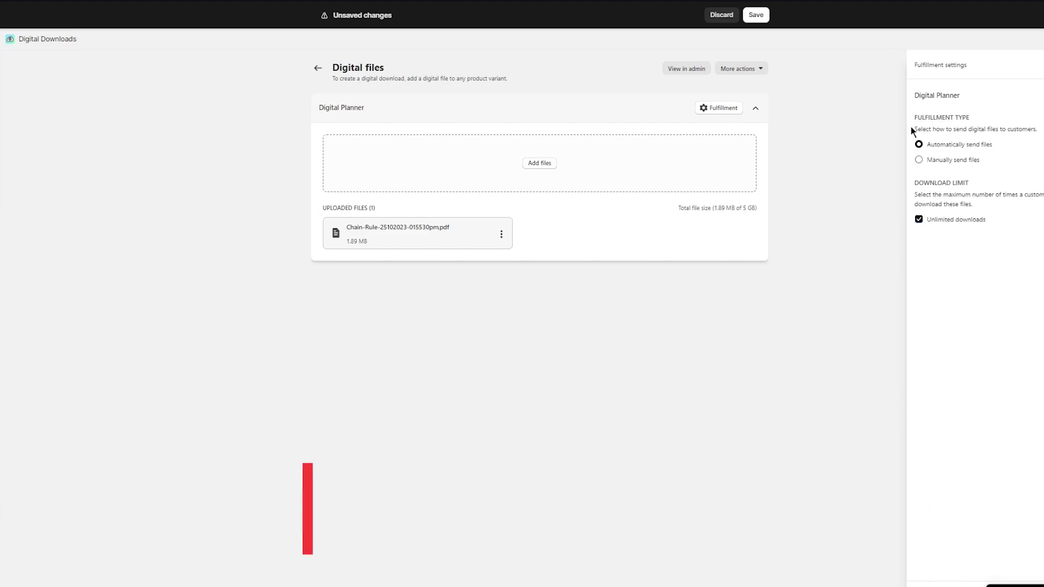
drag(911, 126, 1042, 137)
click(1041, 138)
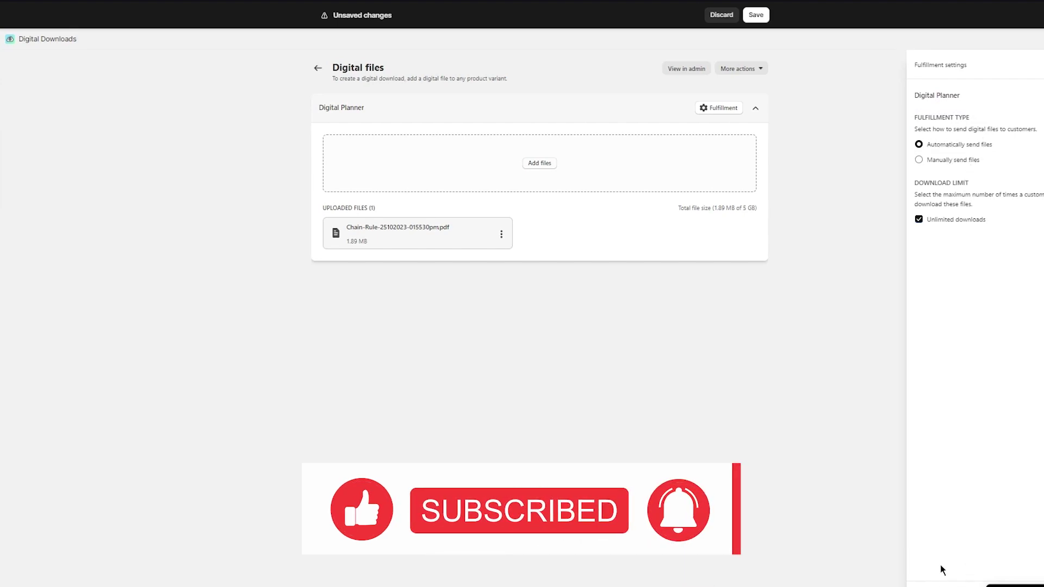
key(Escape)
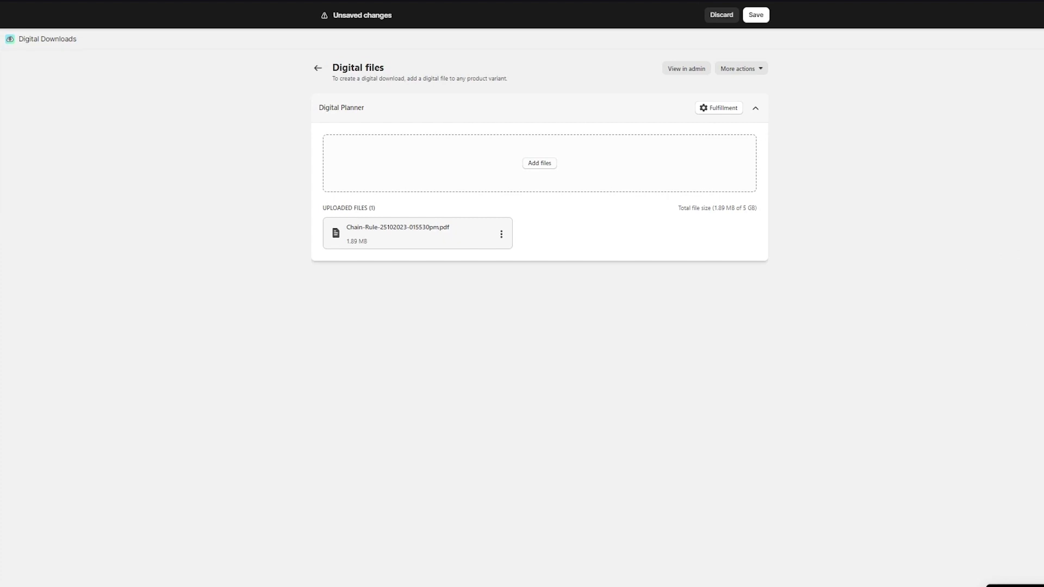
Save Digital Planner's attached PDF, then open the Digital Downloads orders and Settings pages.
click(755, 13)
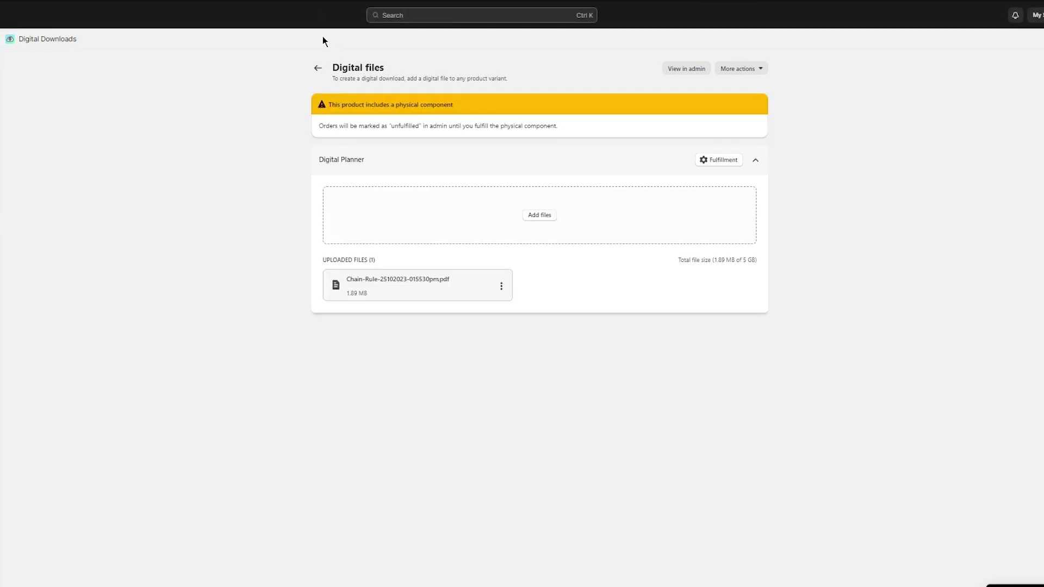
click(320, 68)
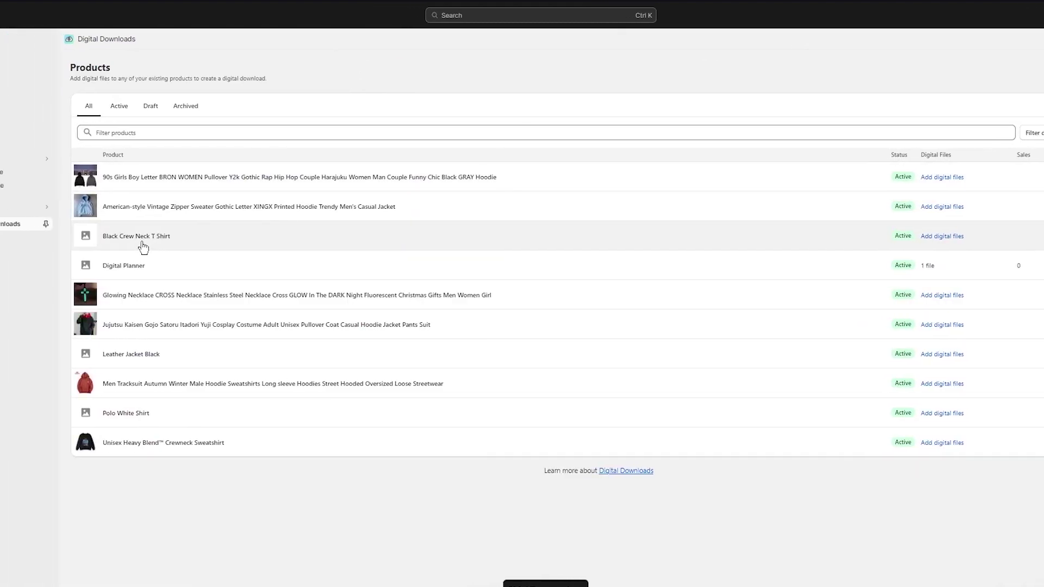
click(95, 239)
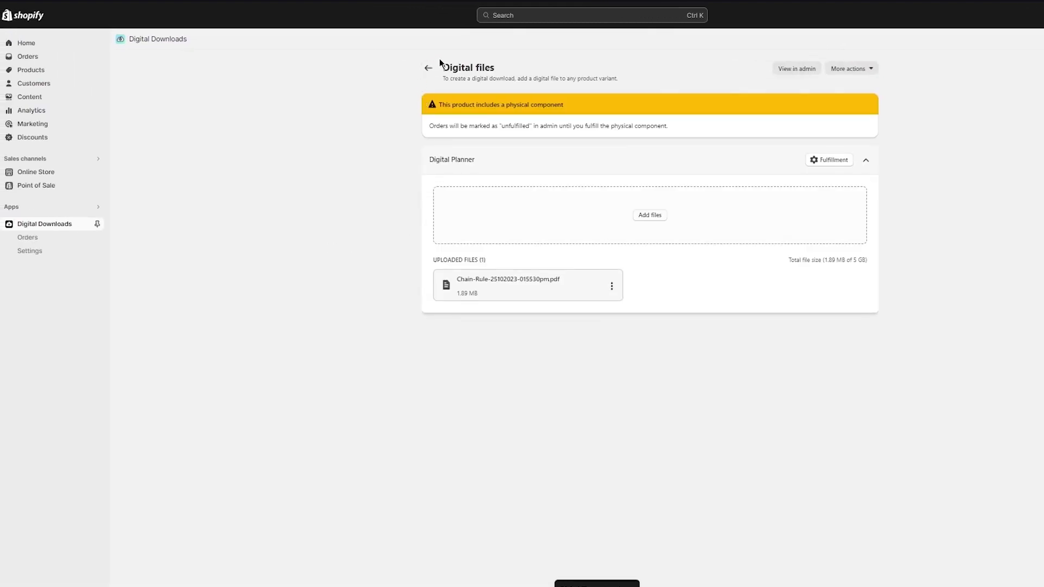
click(430, 68)
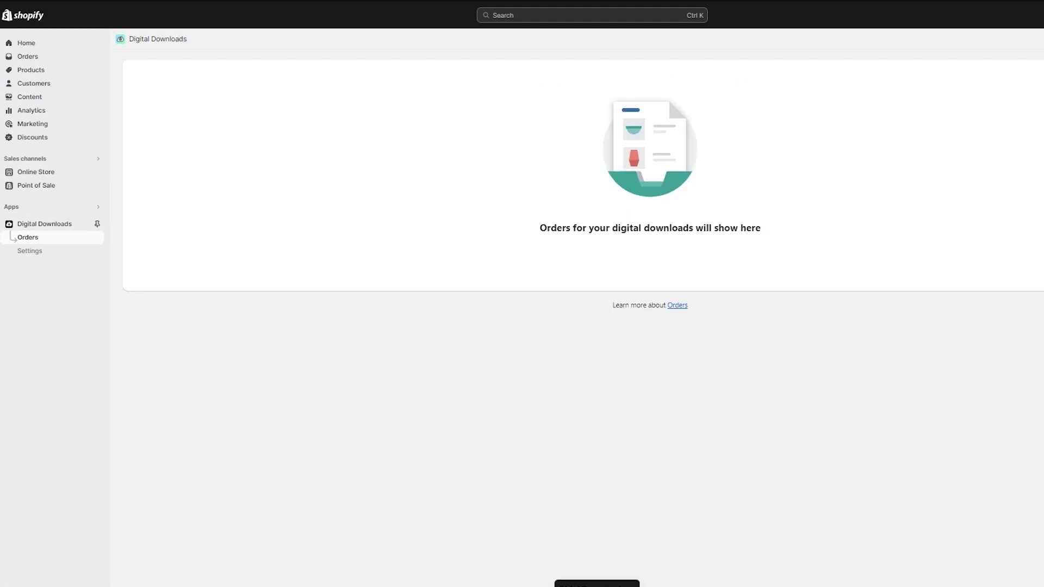
click(29, 251)
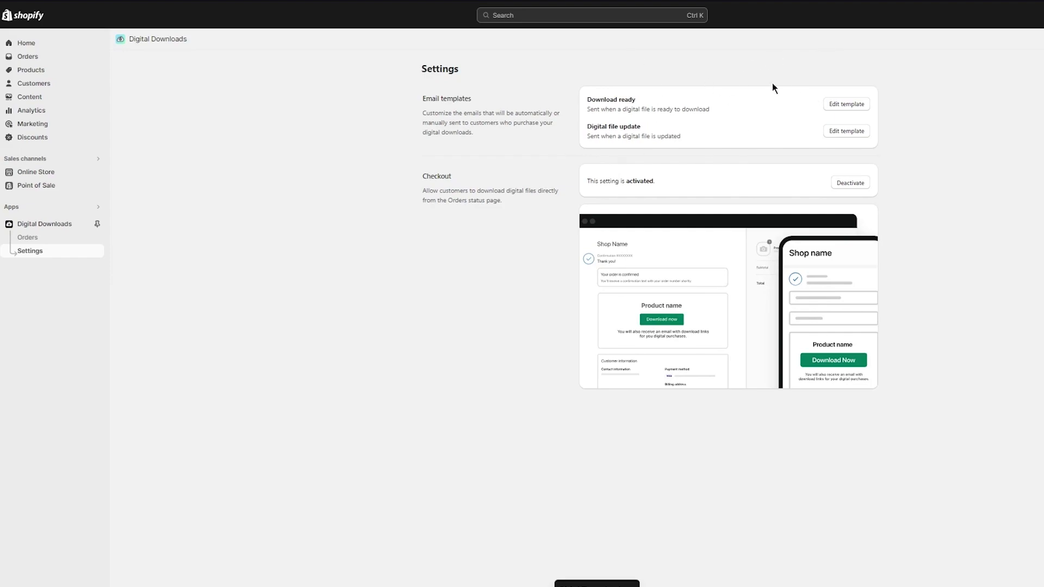
click(849, 106)
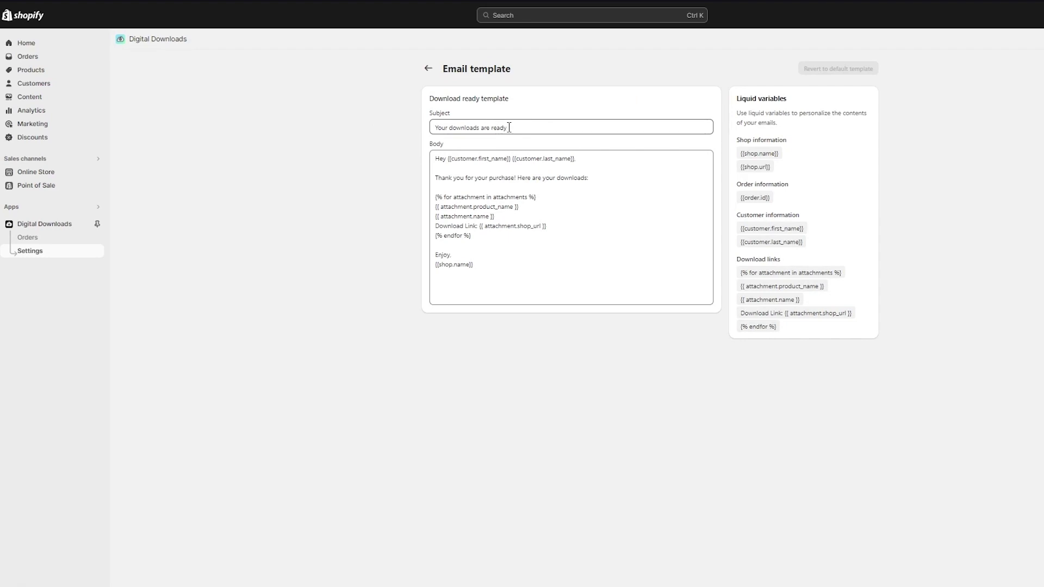
triple_click(511, 128)
click(526, 155)
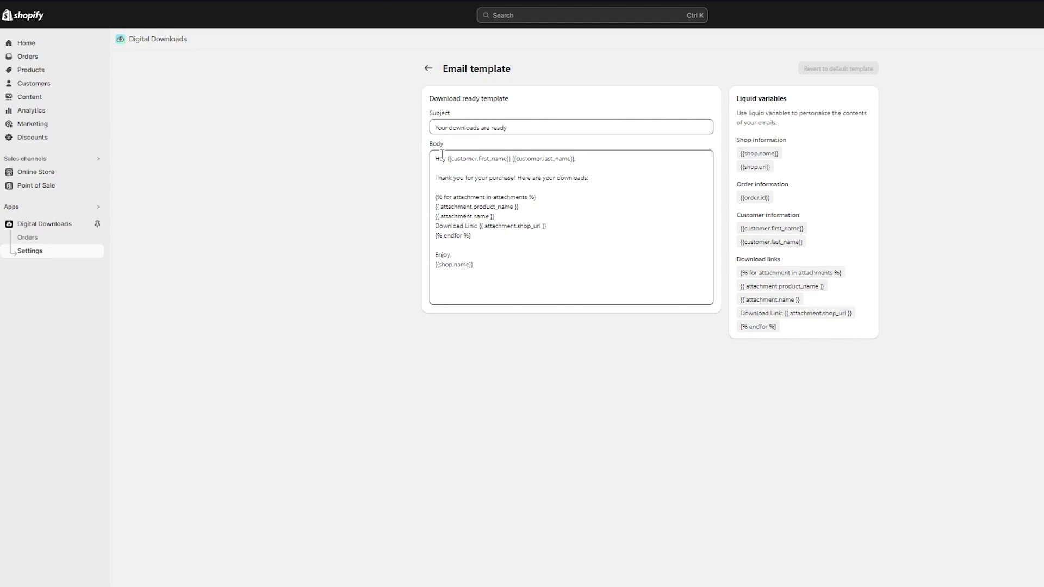
drag(450, 177, 550, 178)
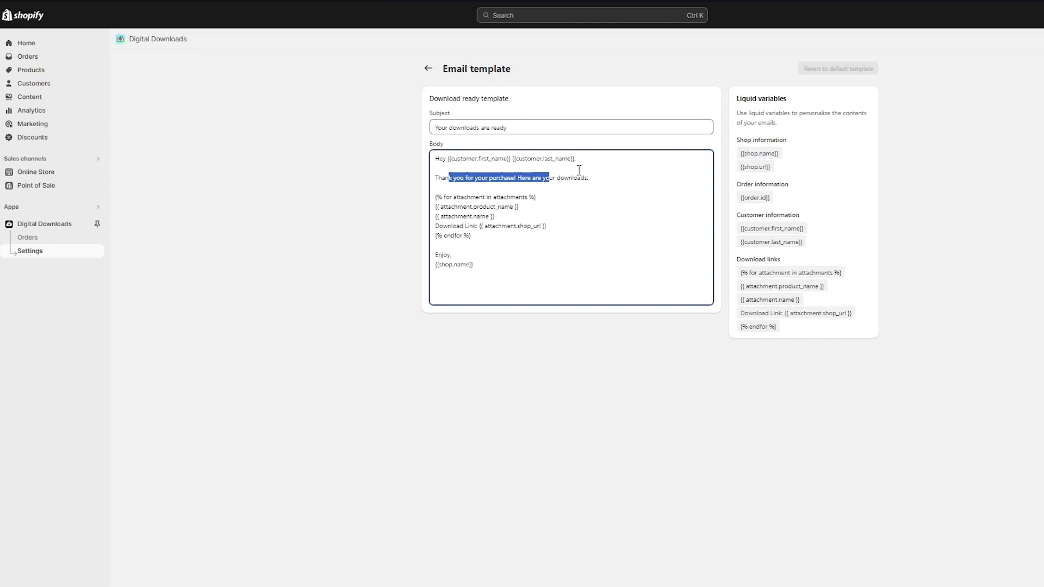
click(568, 185)
drag(434, 196, 565, 239)
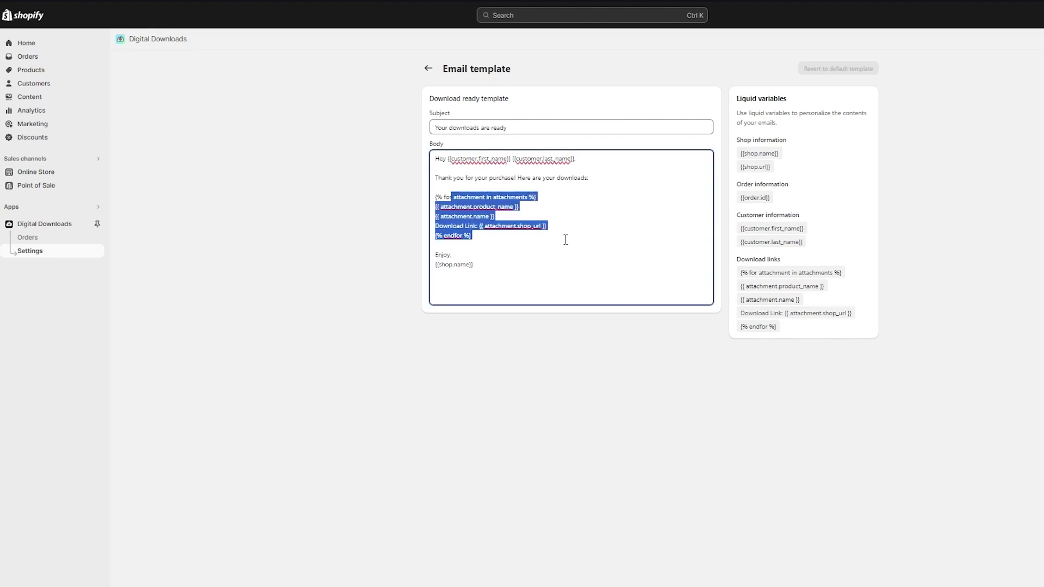
click(522, 214)
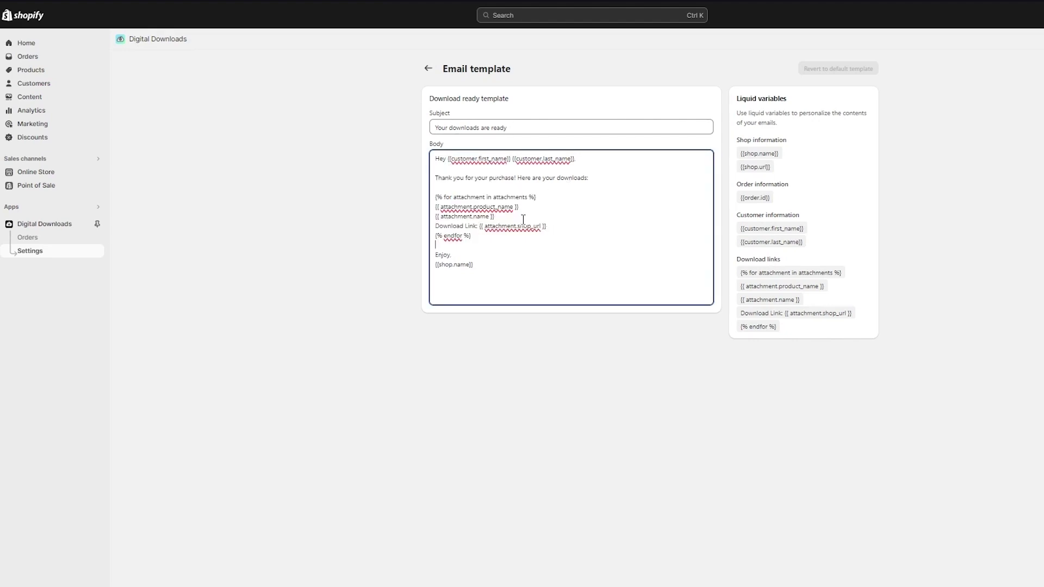
click(434, 84)
click(428, 69)
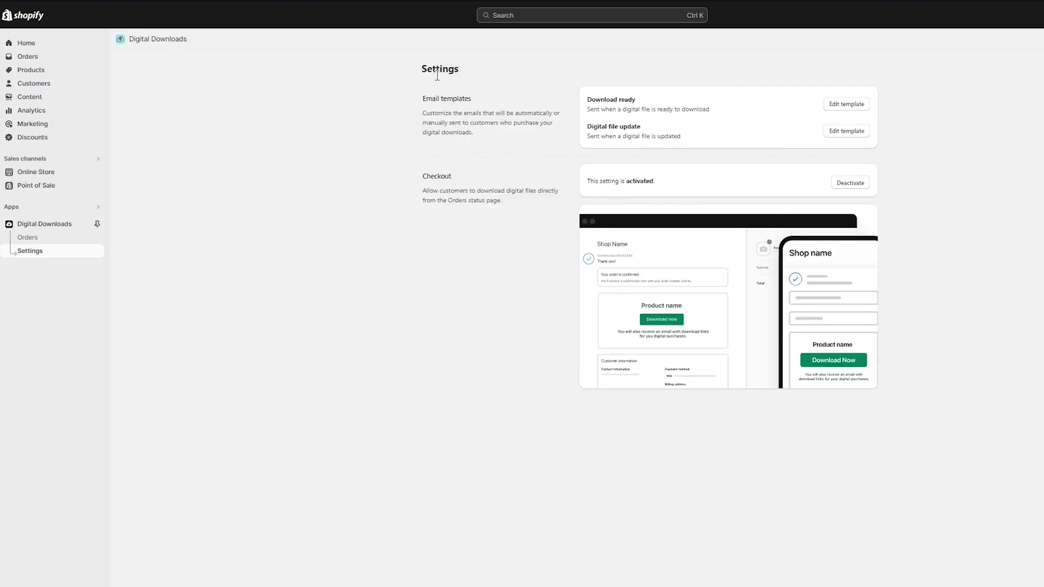
click(846, 132)
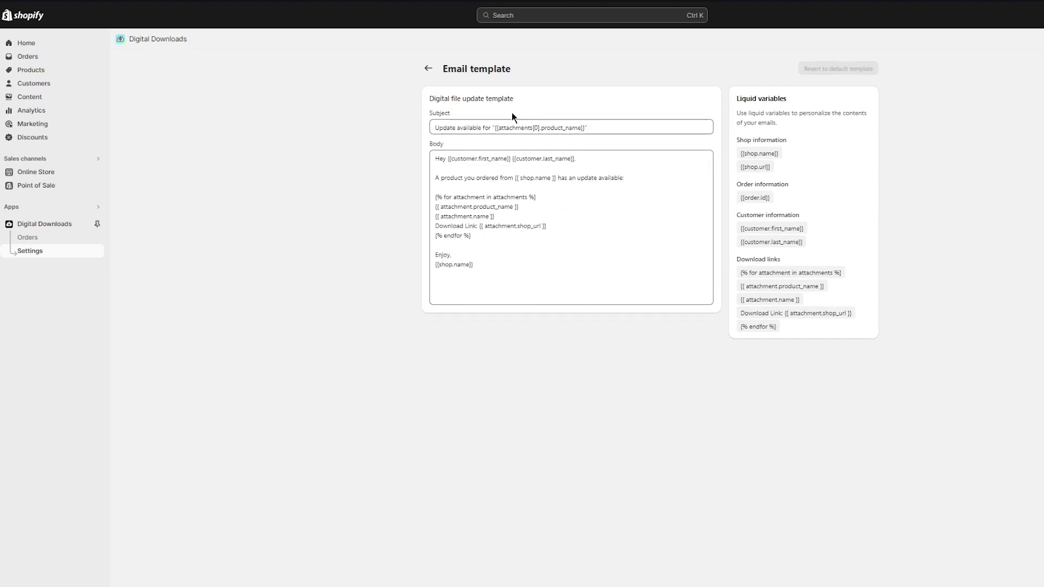
click(429, 68)
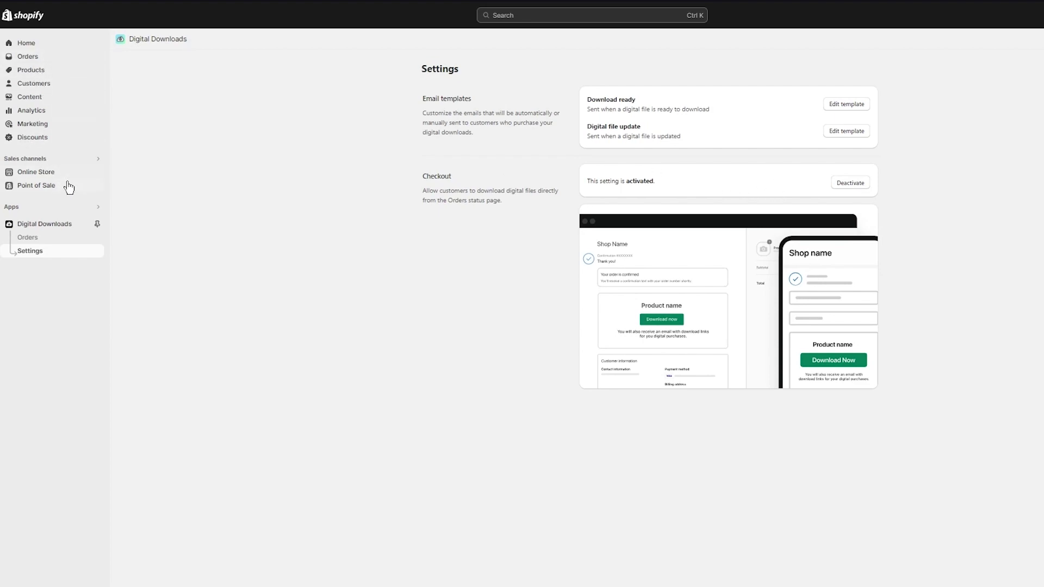
click(97, 172)
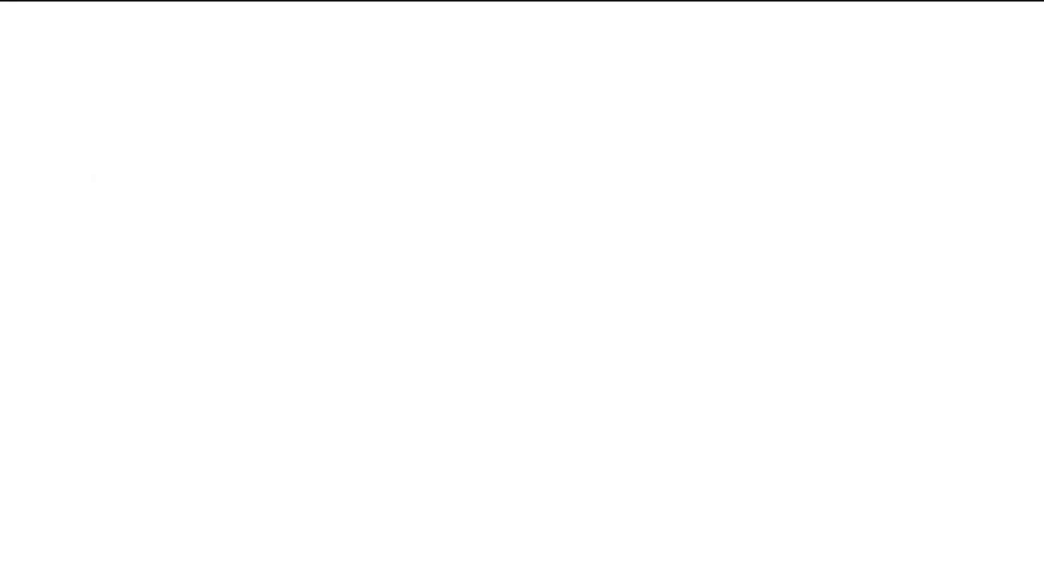
scroll(690, 194, down, 5)
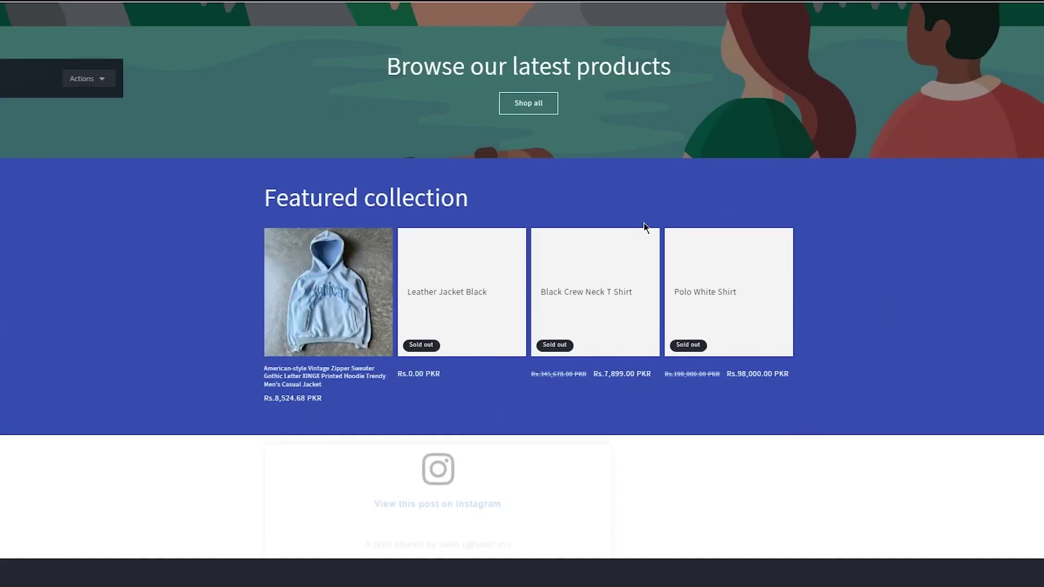
click(536, 98)
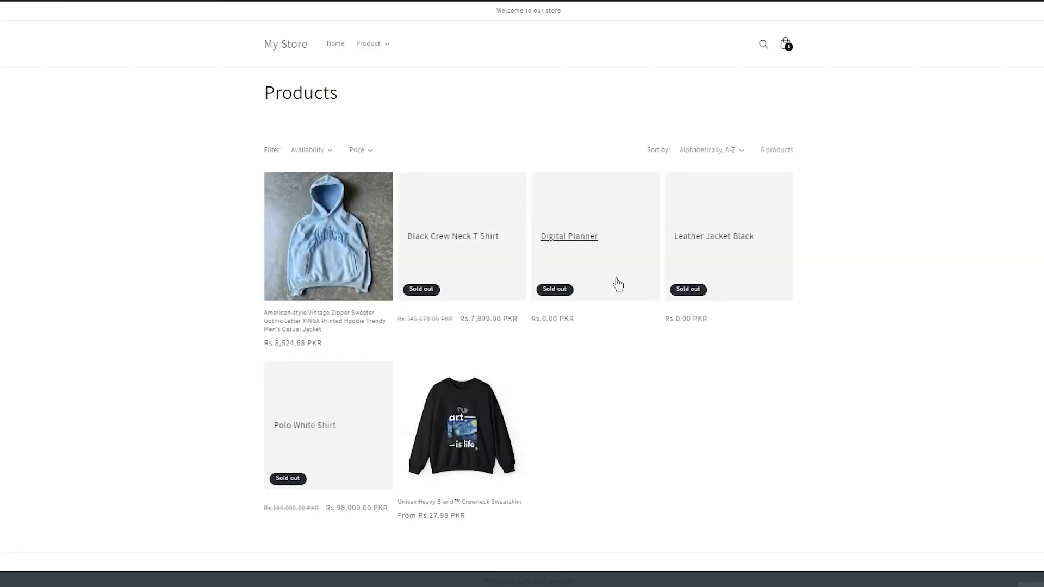
click(587, 228)
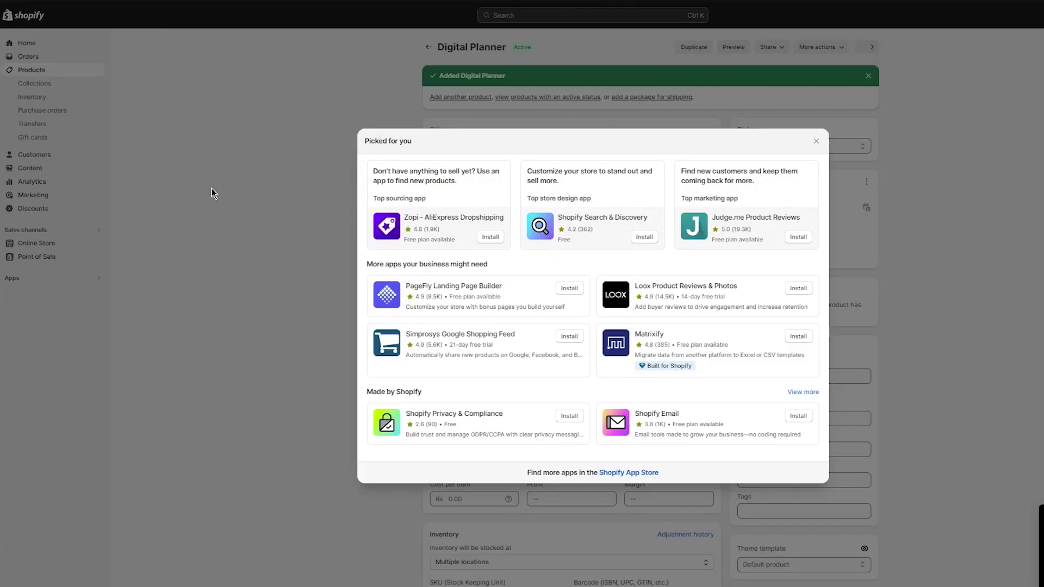
Dismiss the 'Picked for you' apps popup covering the Digital Planner product page.
click(212, 191)
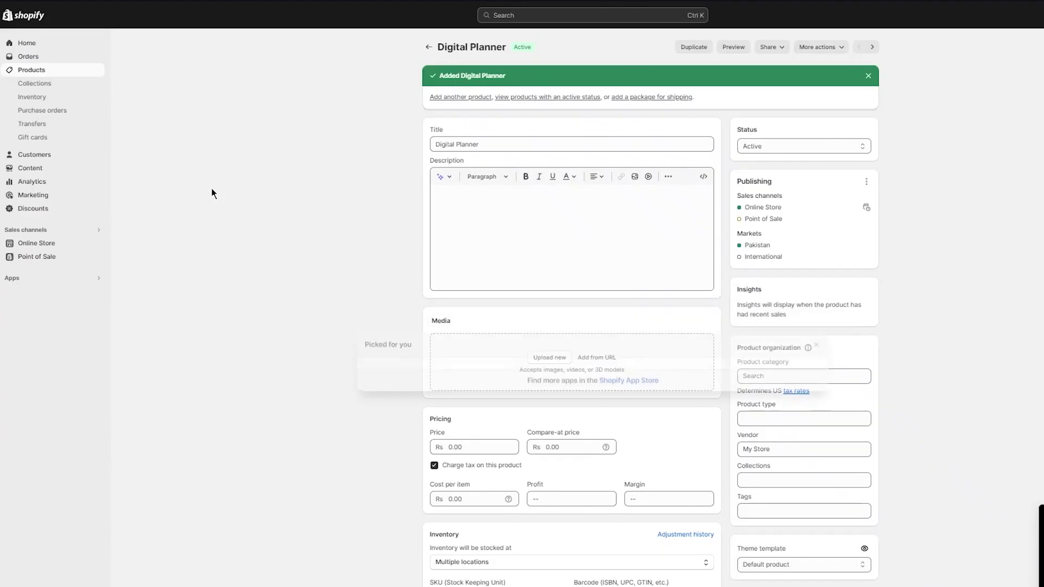